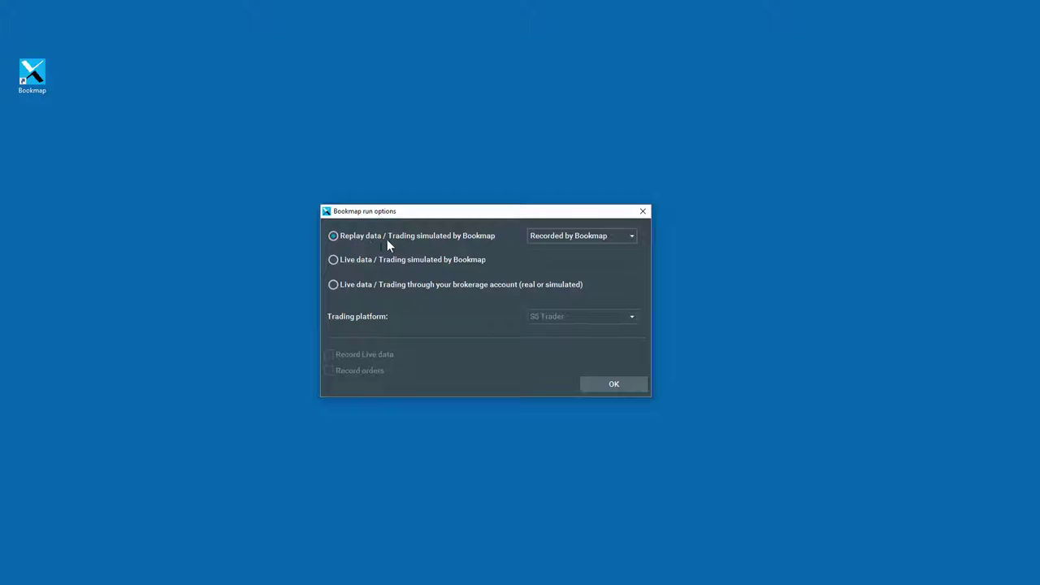
# Choose 'Live data / Trading simulated by Bookmap' in the run options.
pyautogui.click(350, 260)
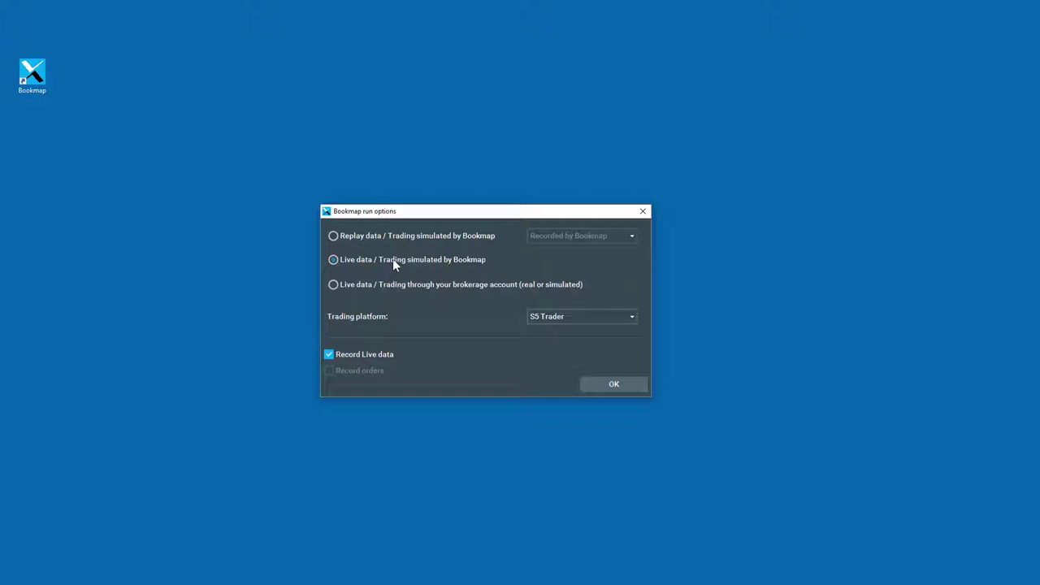
# Switch between brokerage-account and simulated live trading, ending on brokerage trading with Record orders ticked.
pyautogui.click(357, 285)
pyautogui.moveTo(347, 362)
pyautogui.click(358, 261)
pyautogui.click(352, 291)
pyautogui.click(329, 371)
# Choose 'Replay data / Trading simulated by Bookmap', launch the replay, and show the ESM7 instrument.
pyautogui.click(339, 236)
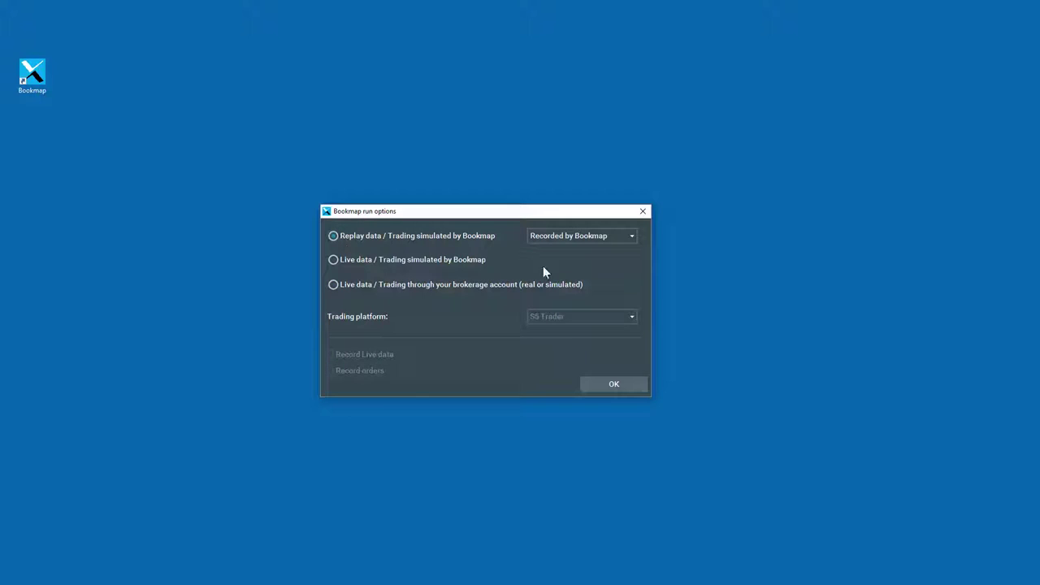
pyautogui.click(614, 388)
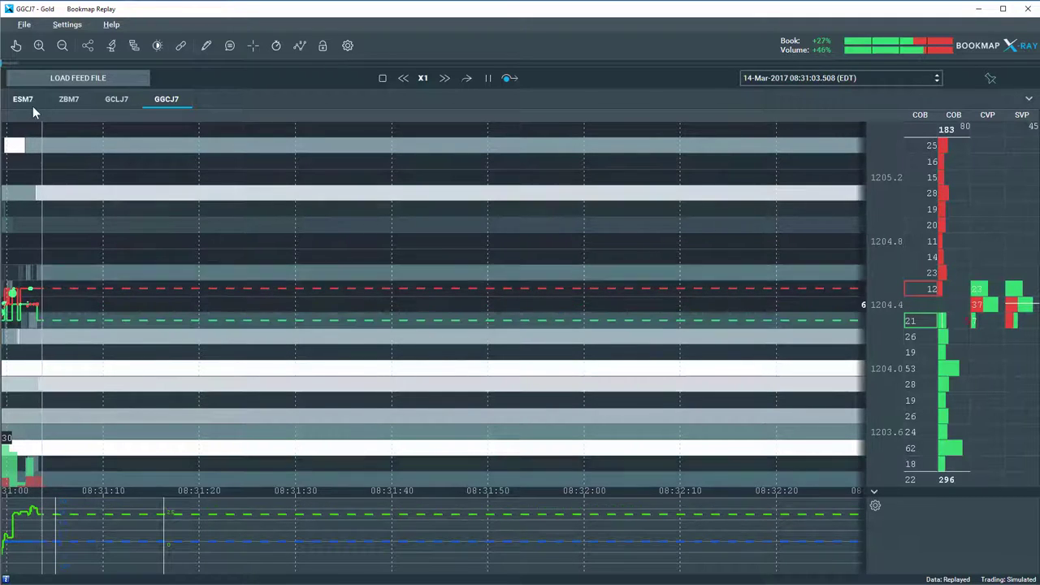
pyautogui.click(22, 102)
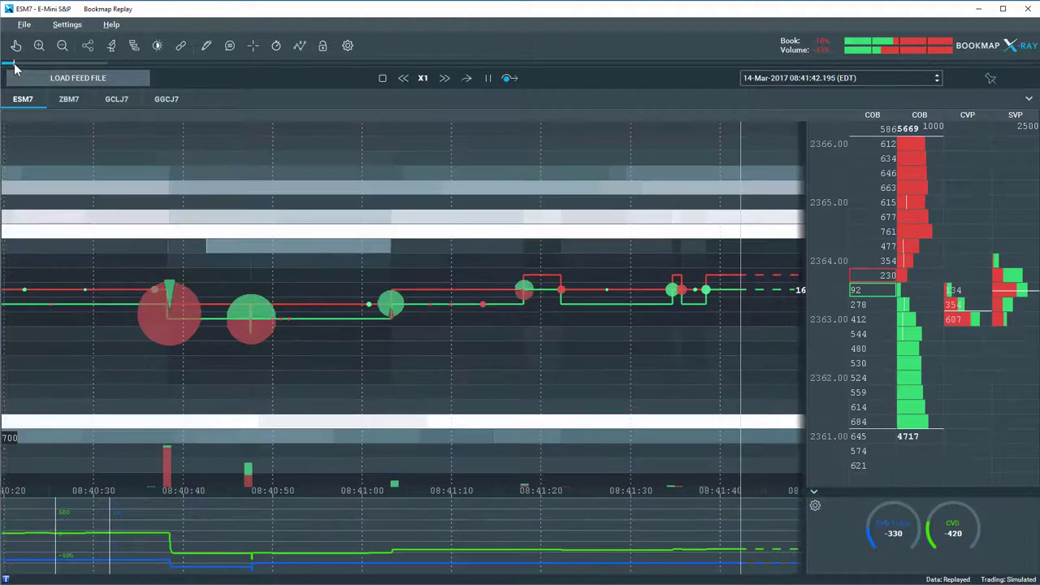
# Seek the ESM7 replay ahead to about 08:41, then 10:00, then 11:15.
pyautogui.click(25, 70)
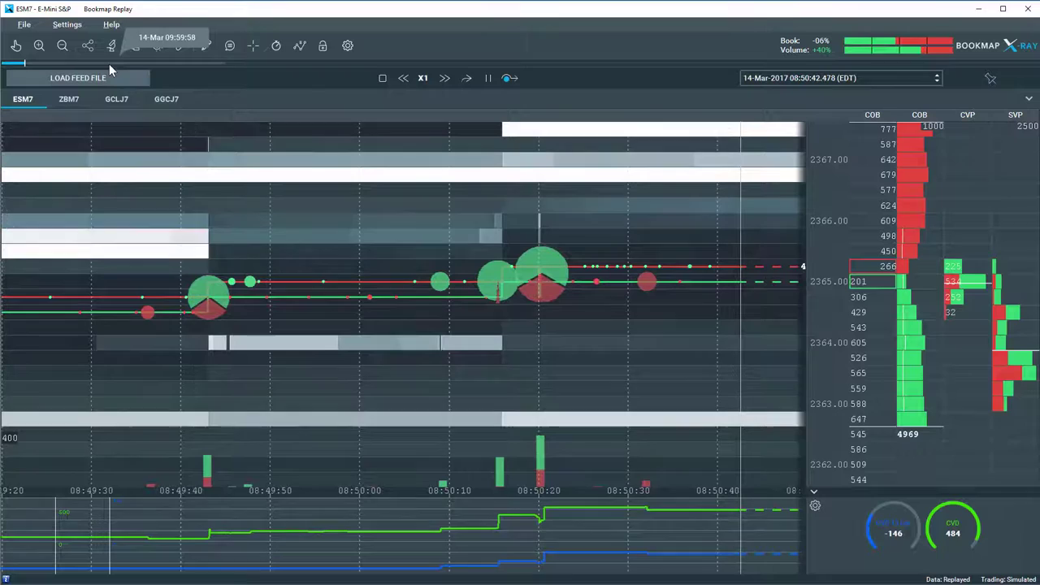
pyautogui.click(109, 64)
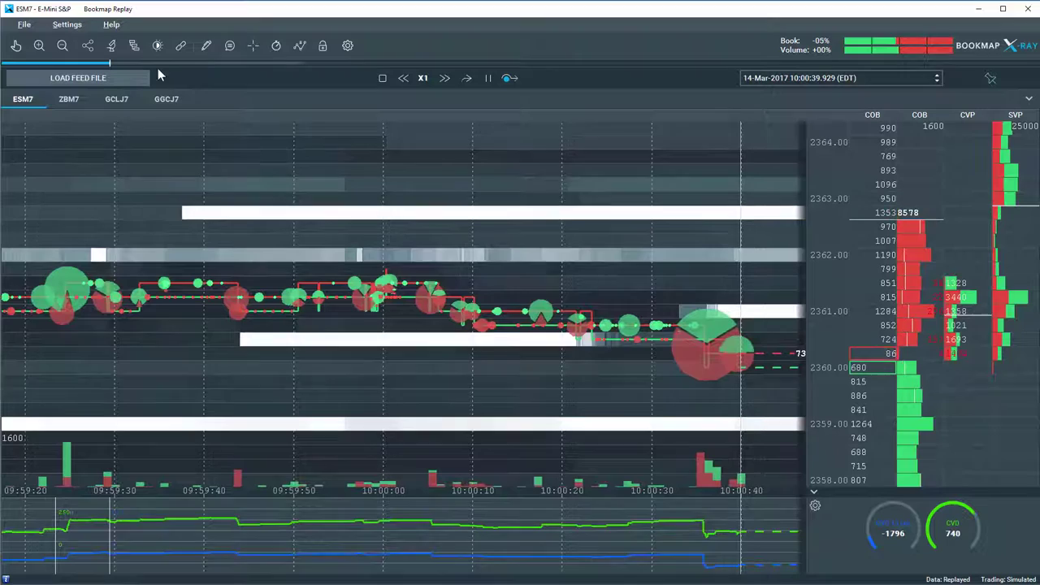
pyautogui.click(200, 62)
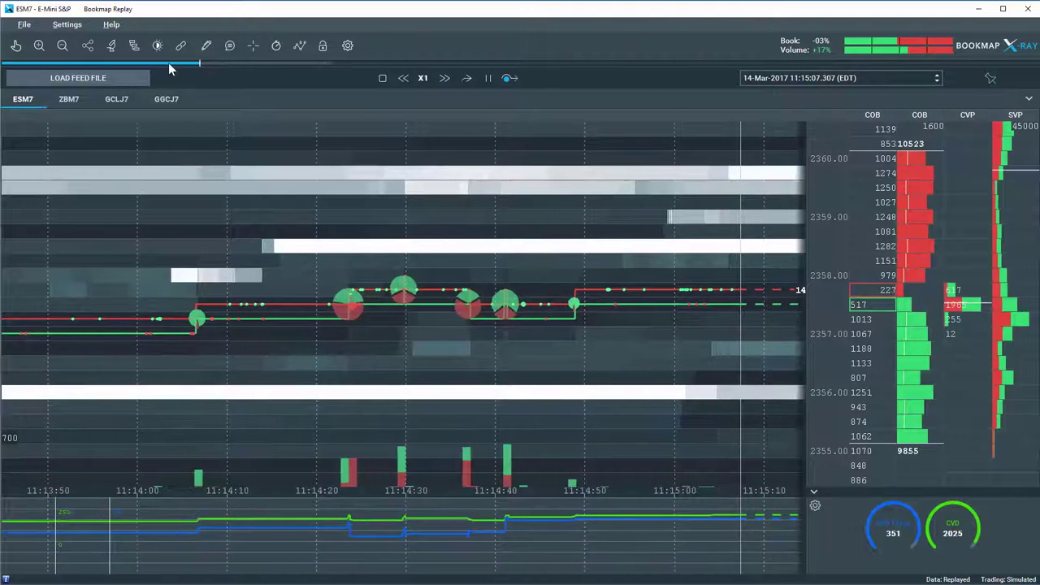
# Seek back to 09:24, stop and restart the replay, then jump to about 10:14.
pyautogui.click(65, 63)
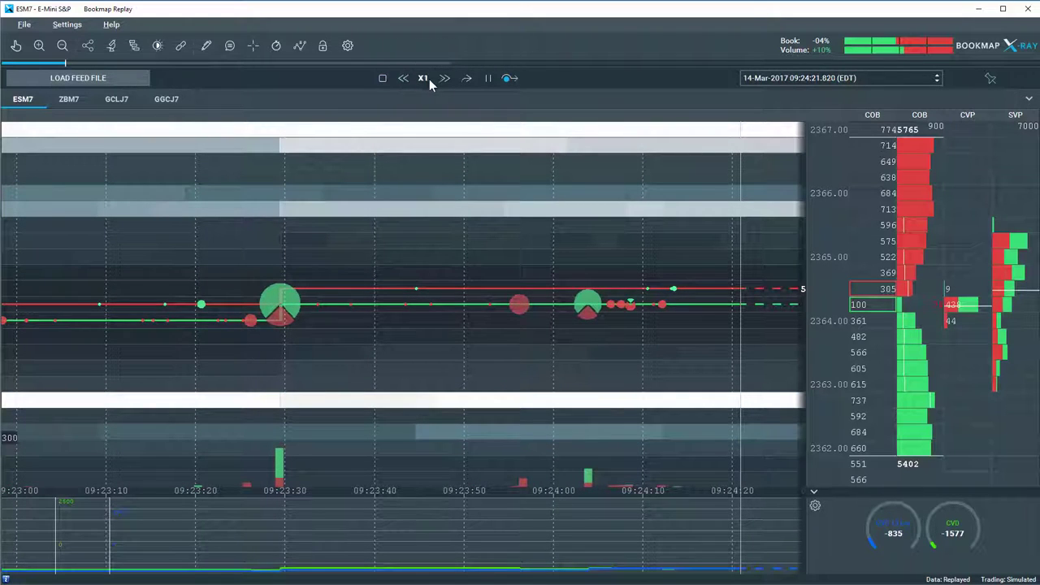
pyautogui.click(384, 79)
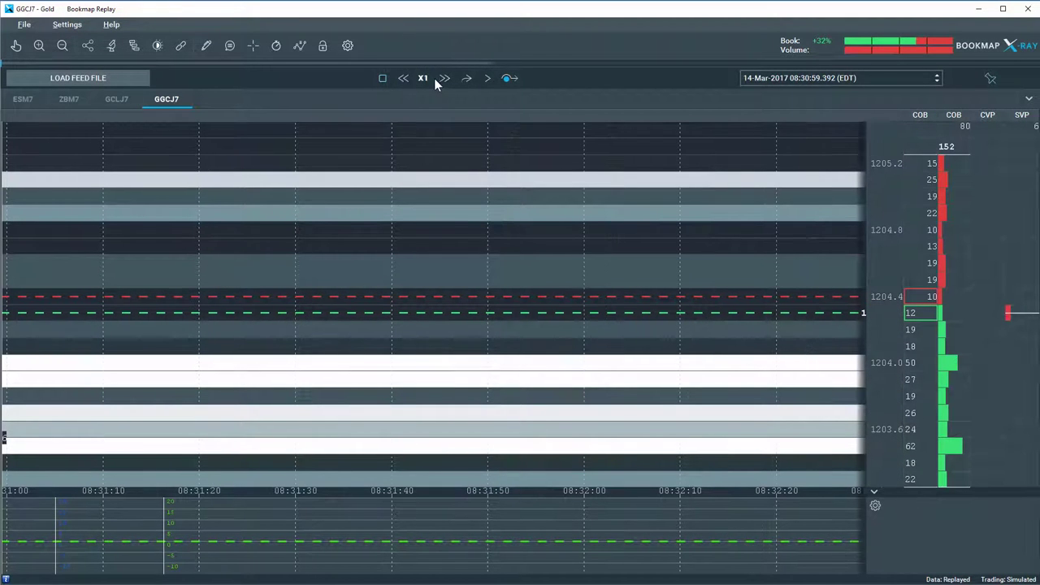
pyautogui.click(486, 79)
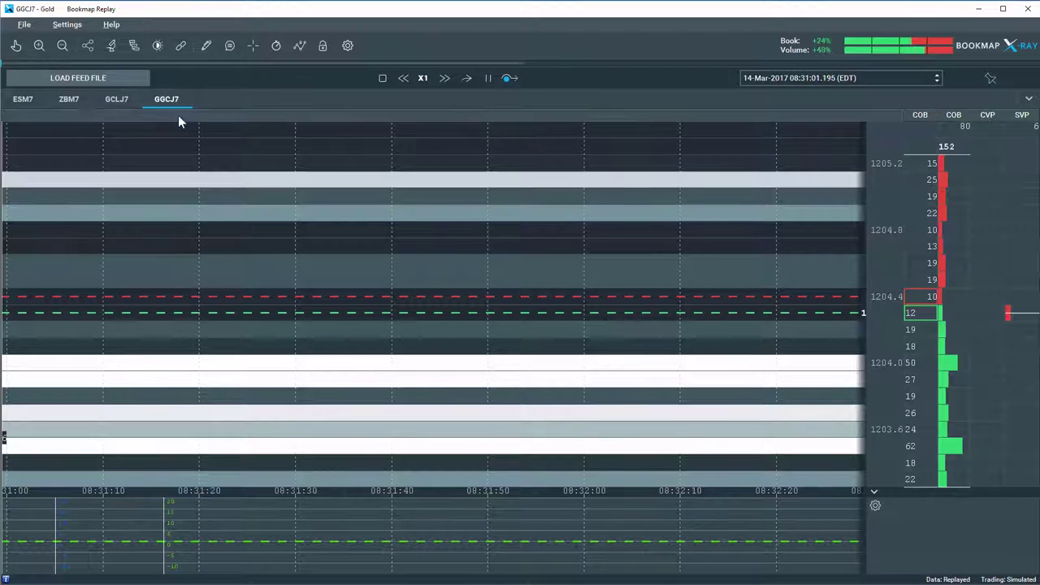
pyautogui.click(127, 62)
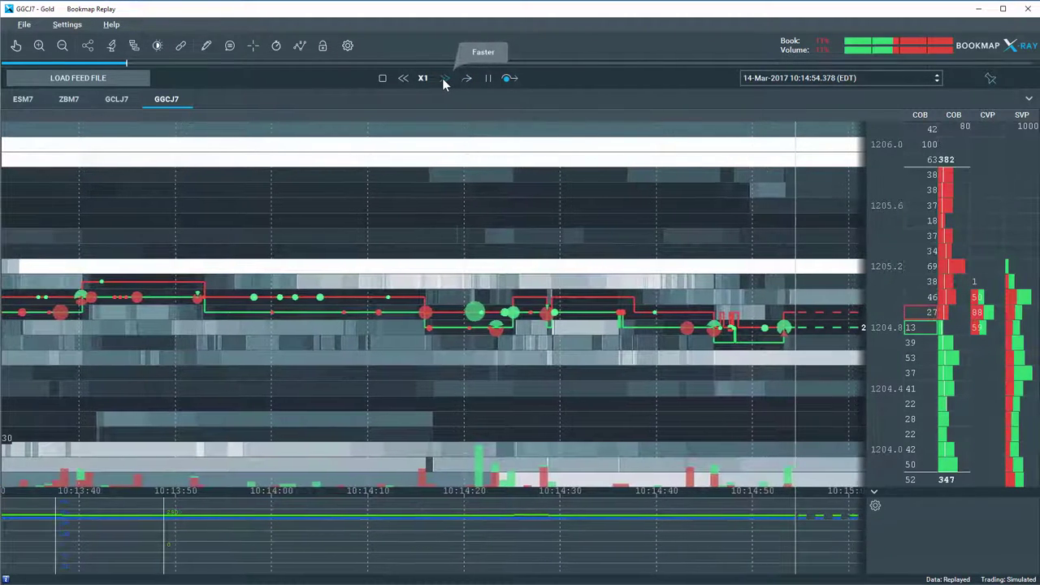
# Raise the replay speed step by step from X1 up to X32.
pyautogui.click(444, 78)
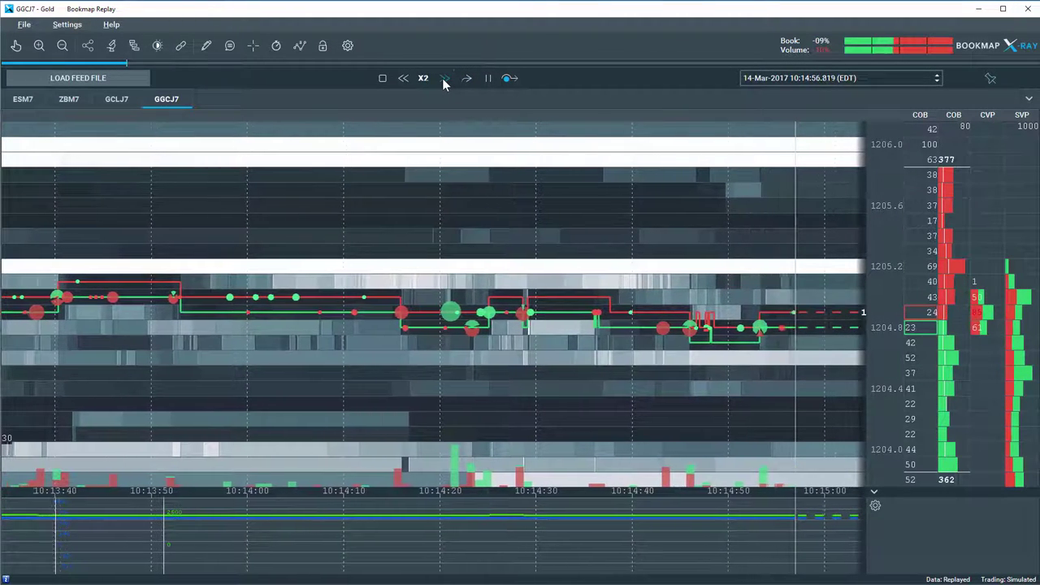
pyautogui.click(445, 78)
pyautogui.click(444, 78)
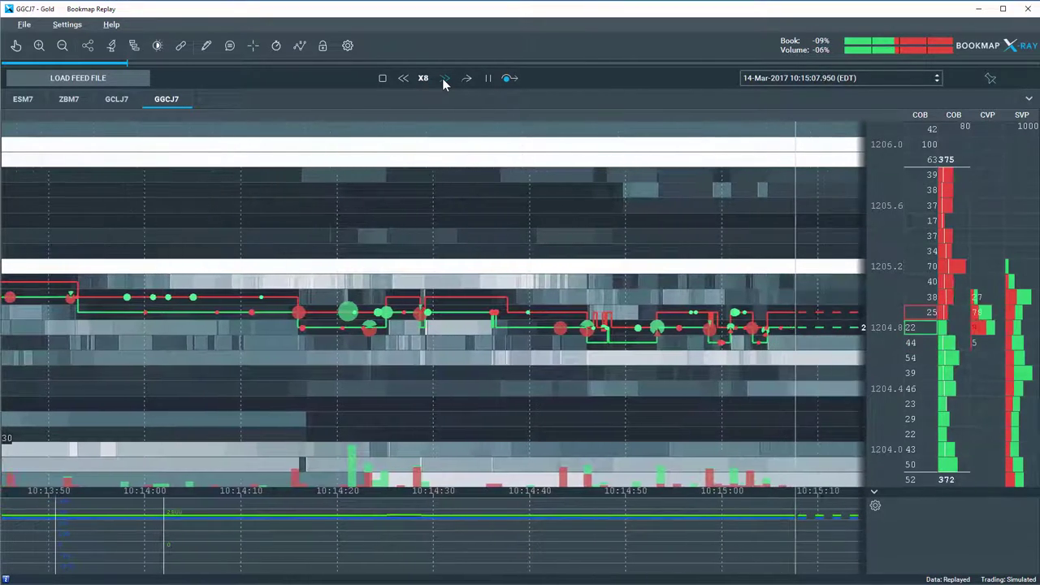
pyautogui.click(443, 78)
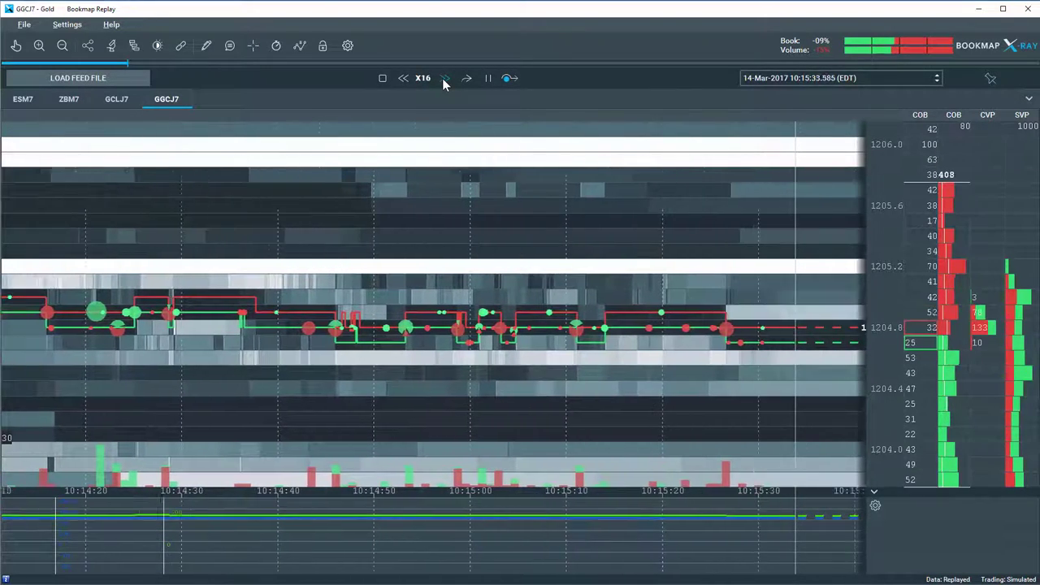
pyautogui.click(444, 78)
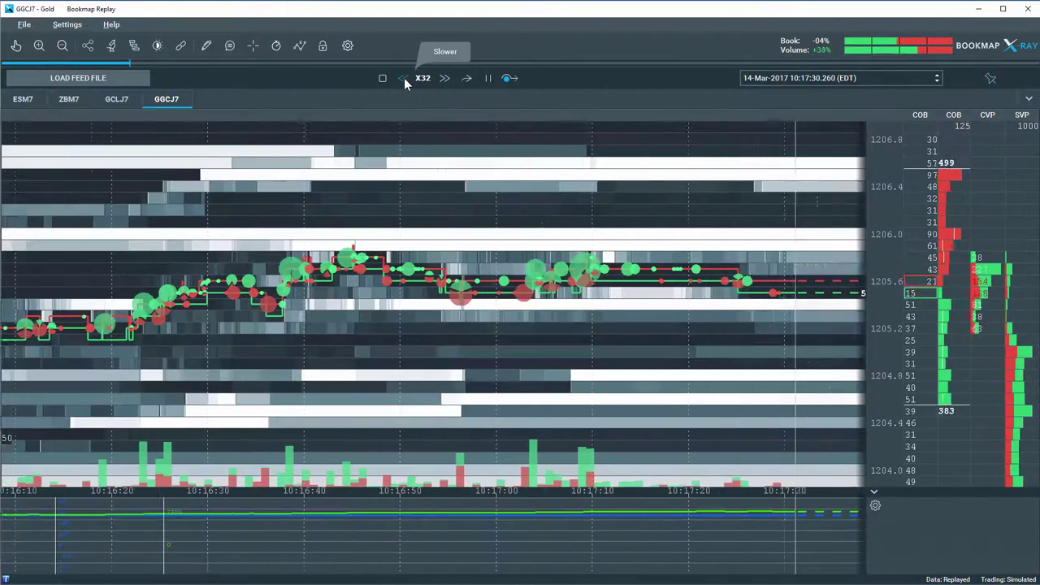
# Lower the replay speed from X32 down through X1 to X1/8.
pyautogui.click(403, 78)
pyautogui.click(404, 78)
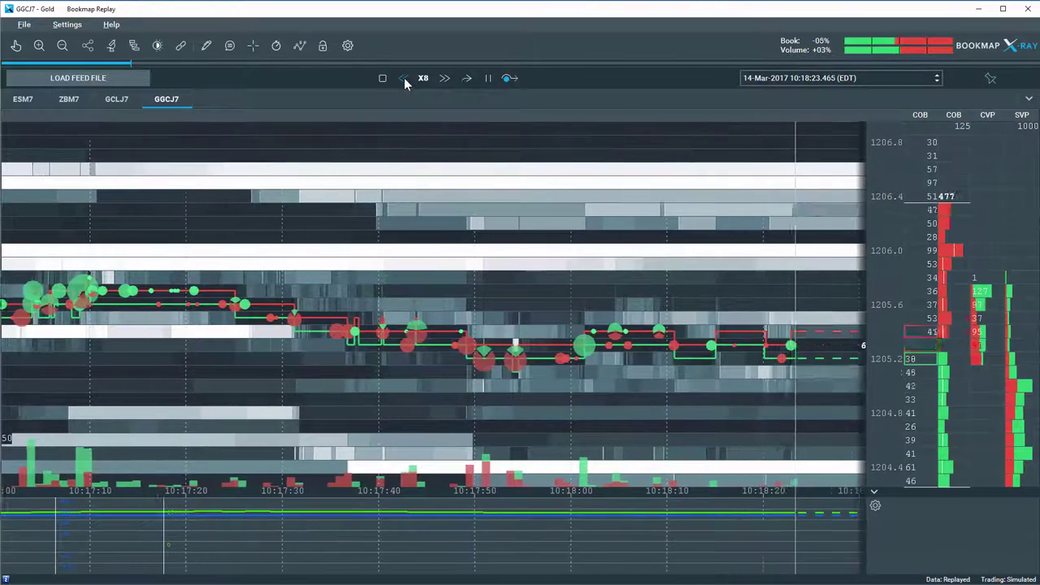
pyautogui.click(403, 78)
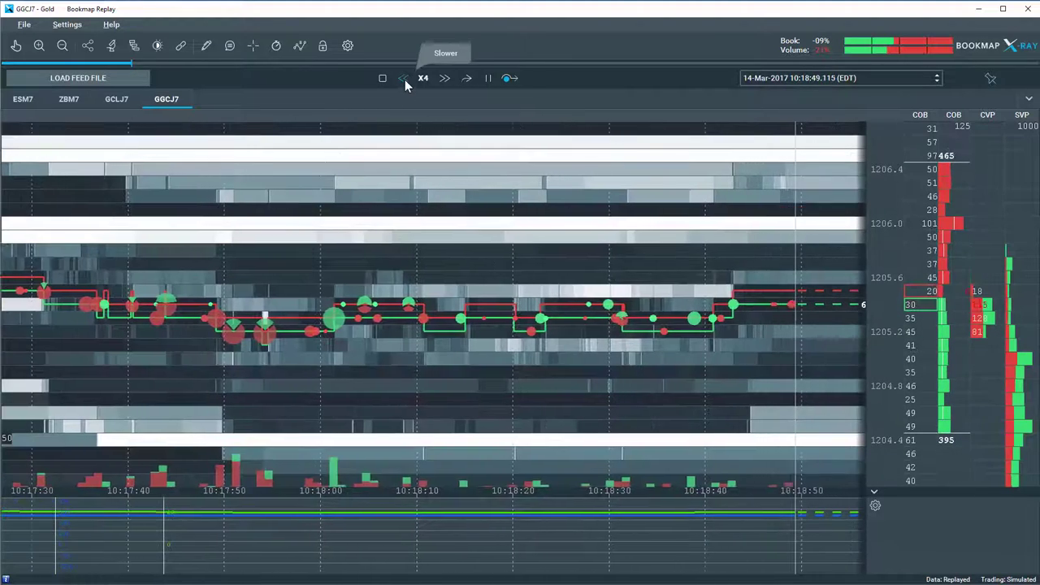
pyautogui.click(404, 79)
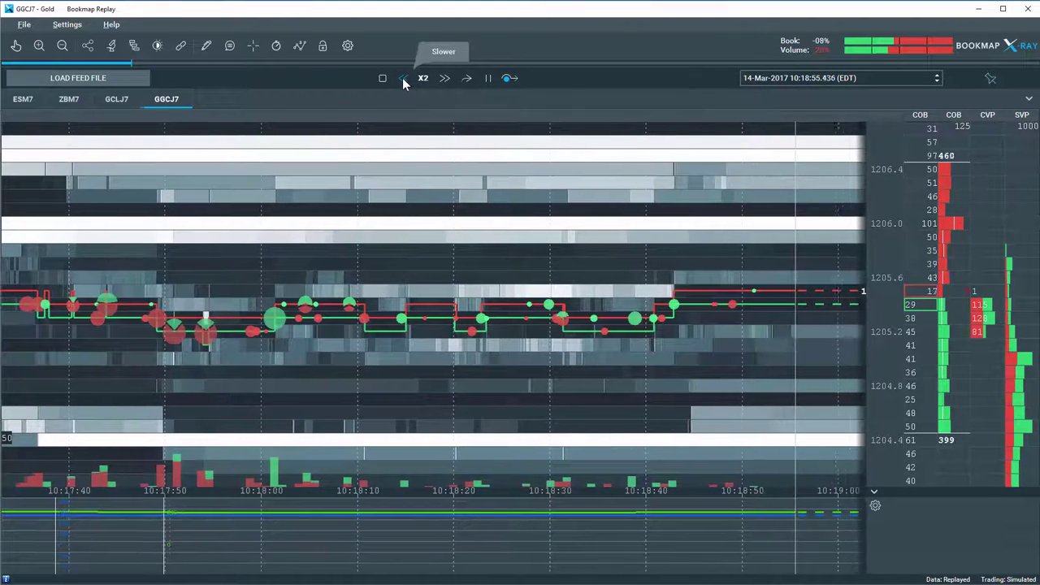
pyautogui.click(404, 79)
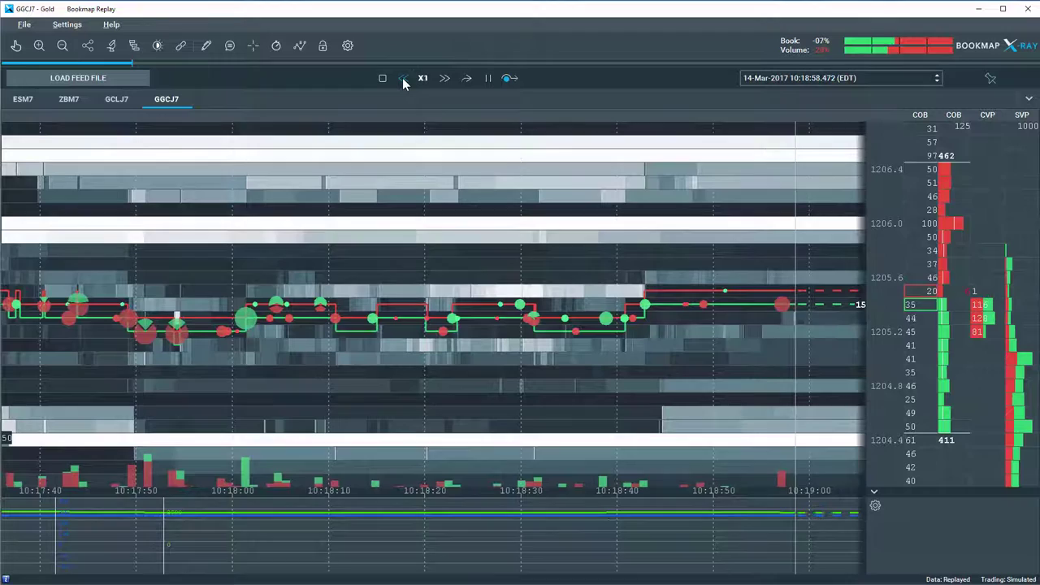
pyautogui.click(404, 79)
pyautogui.click(404, 78)
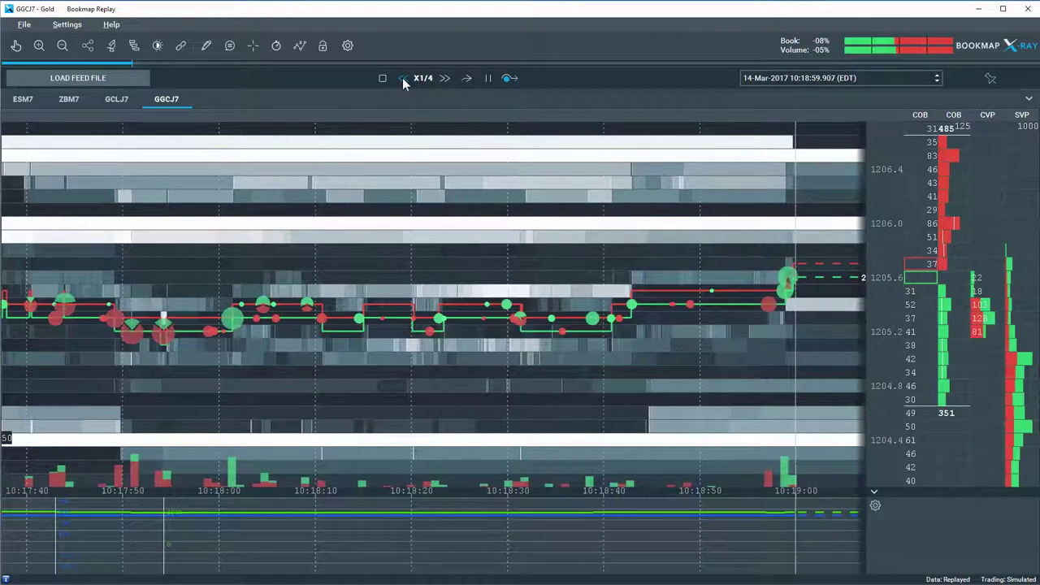
pyautogui.click(404, 79)
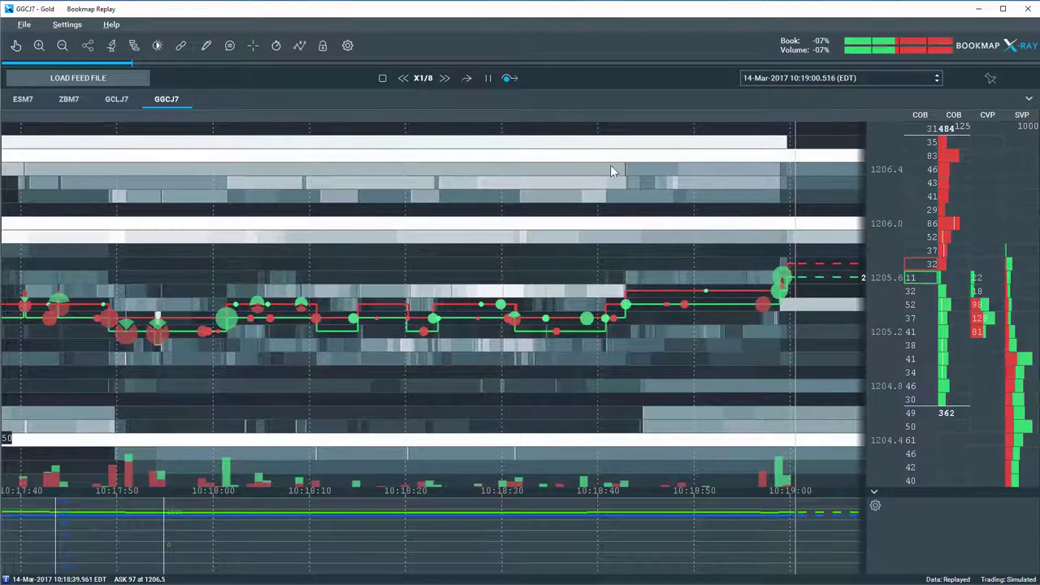
# Raise the replay speed from X1/8 back to X1.
pyautogui.click(445, 78)
pyautogui.click(443, 78)
pyautogui.click(443, 78)
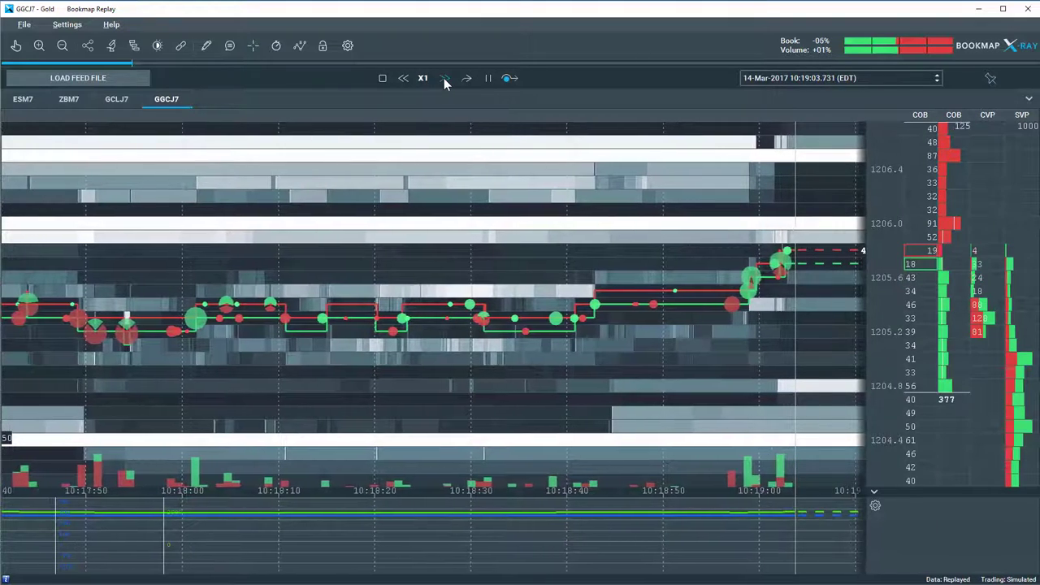
# Seek the replay to 10:33, then back to around 10:17:51.
pyautogui.click(149, 62)
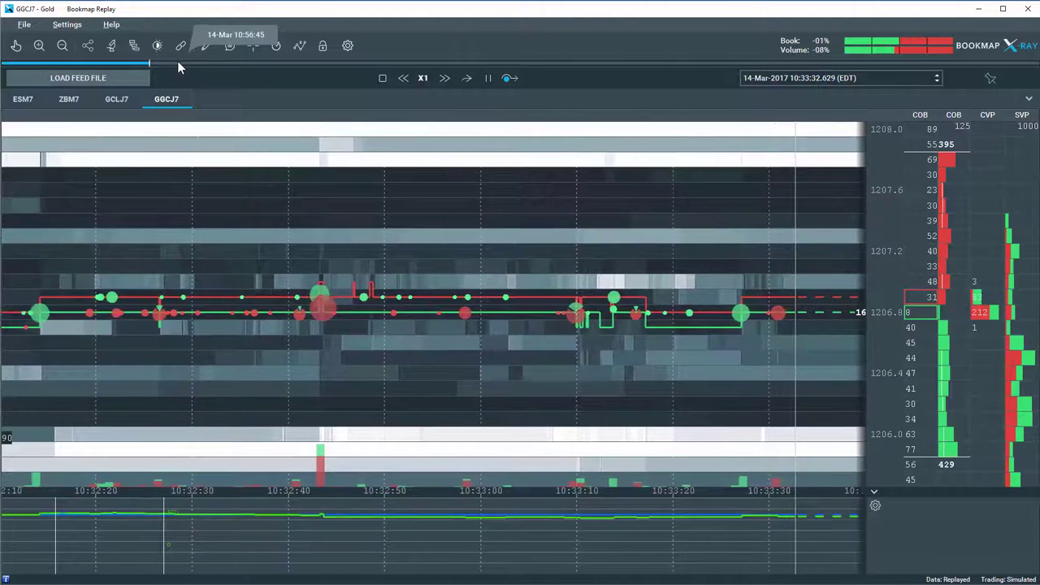
pyautogui.click(177, 61)
pyautogui.click(131, 62)
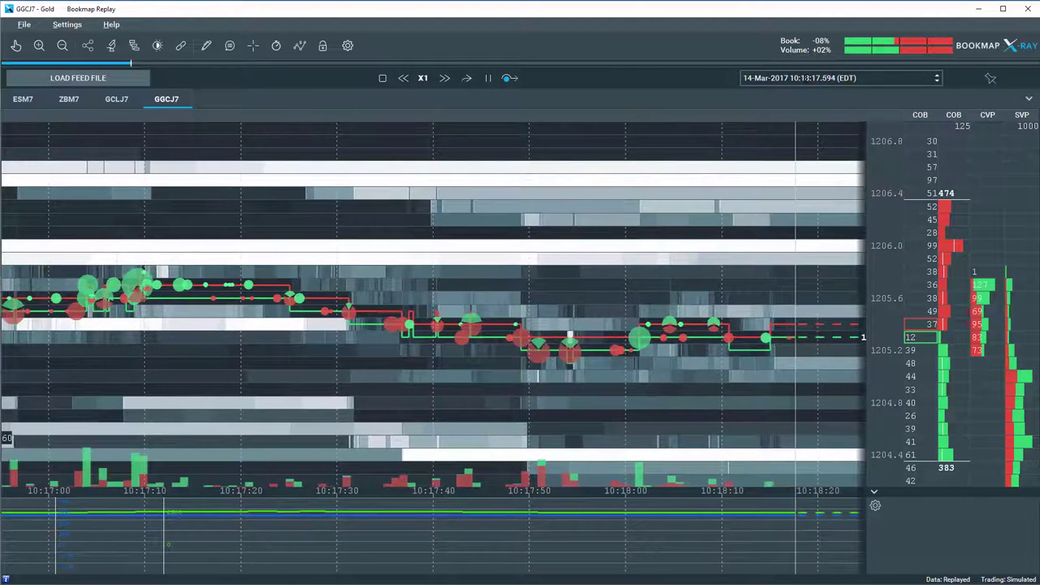
# Pause the replay and set its time, entering 40 minutes, to 10:31:19.104 on 14-Mar-2017.
pyautogui.click(806, 78)
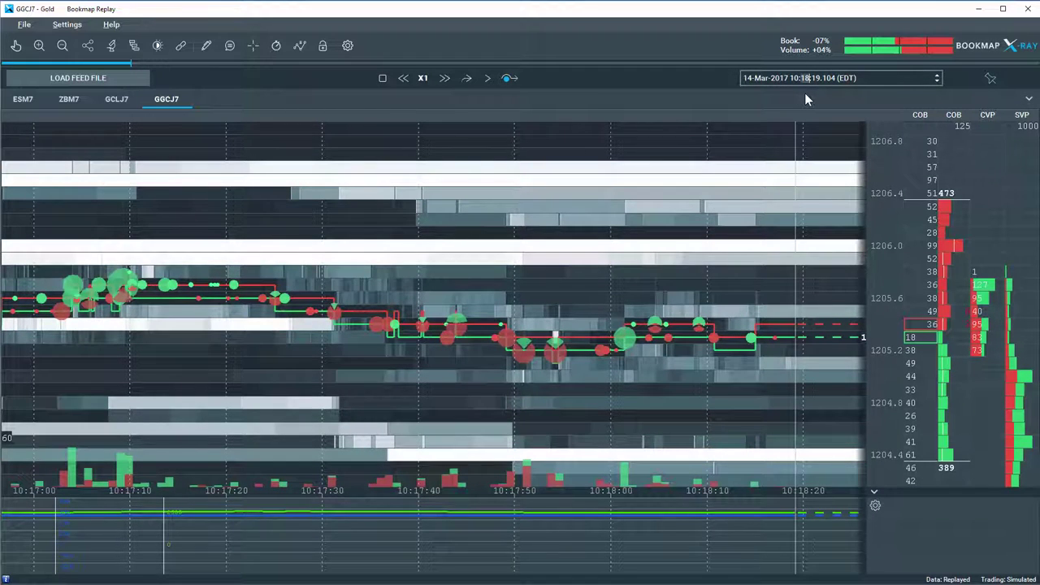
pyautogui.click(936, 77)
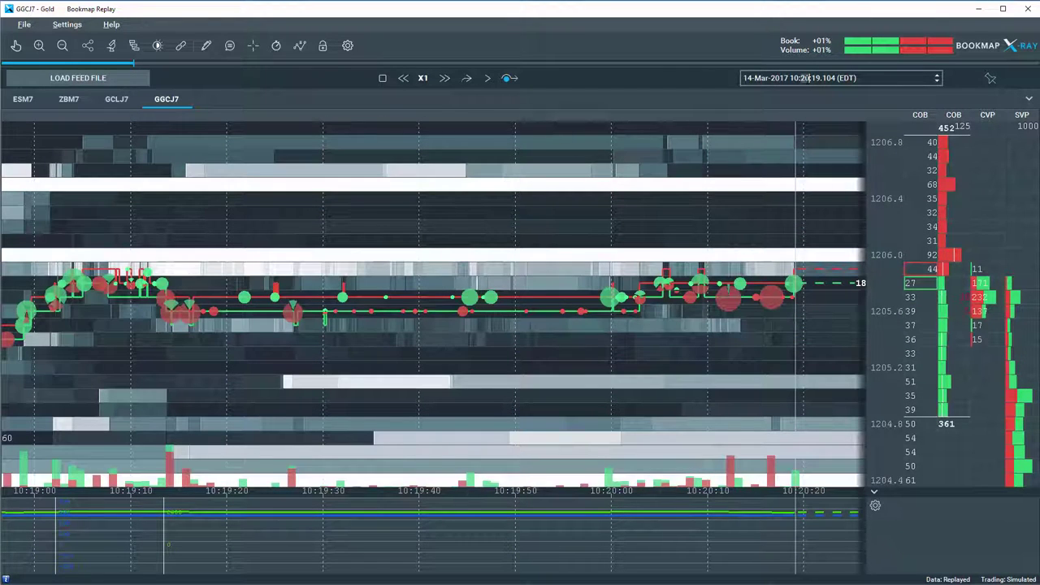
pyautogui.click(937, 77)
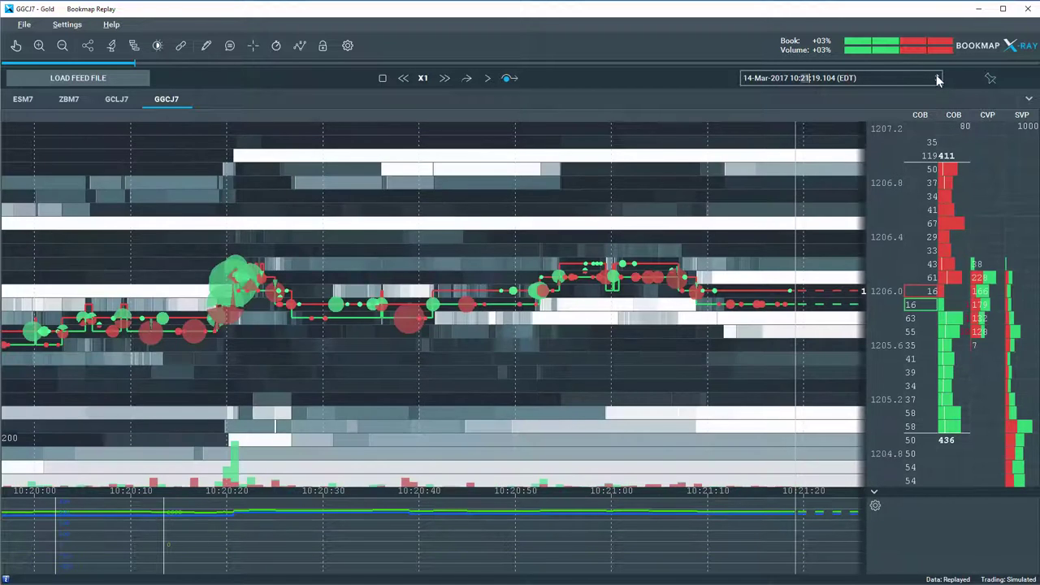
pyautogui.click(936, 77)
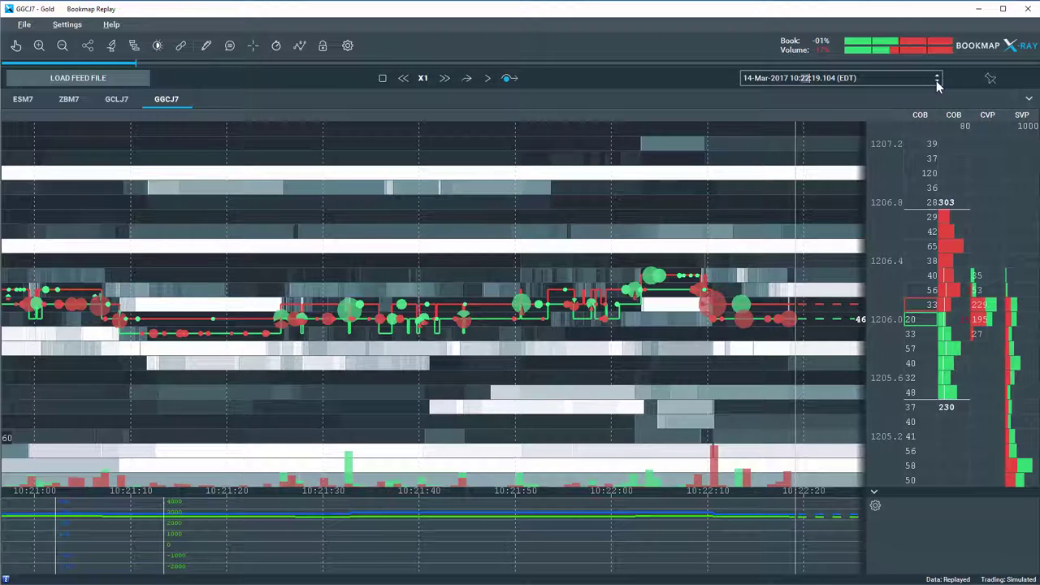
pyautogui.write('40')
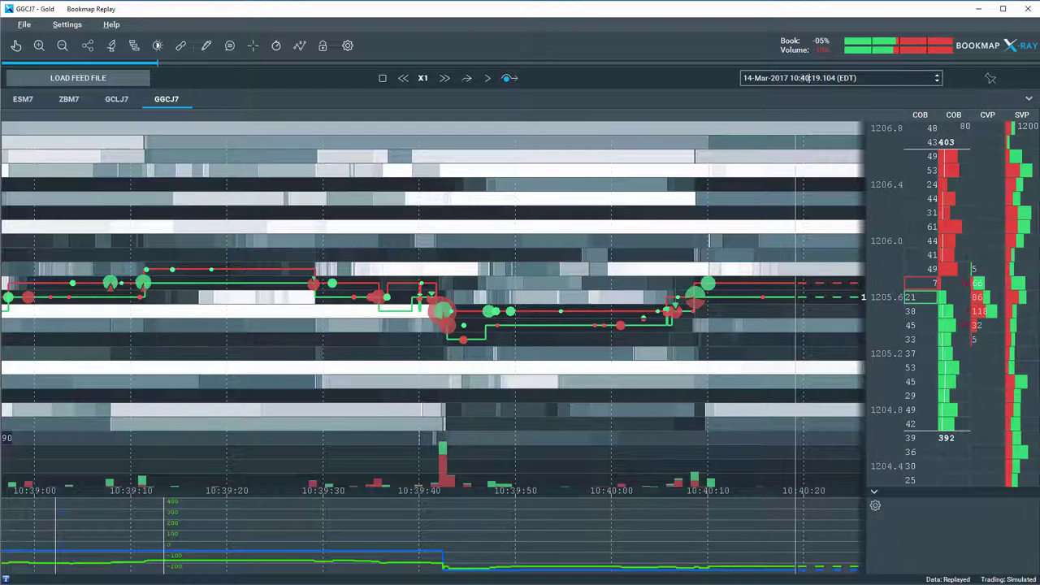
pyautogui.click(937, 80)
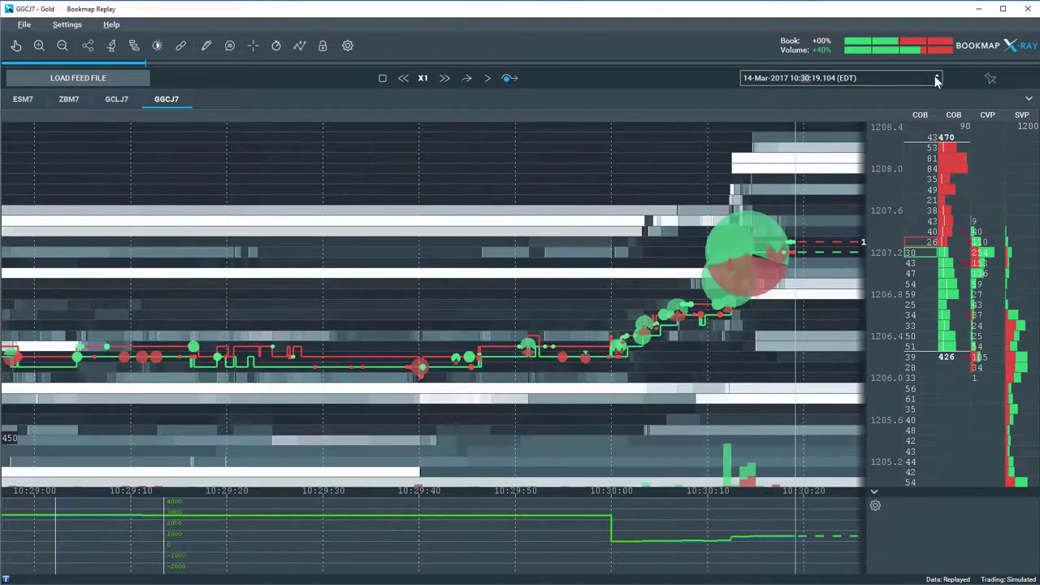
pyautogui.click(935, 76)
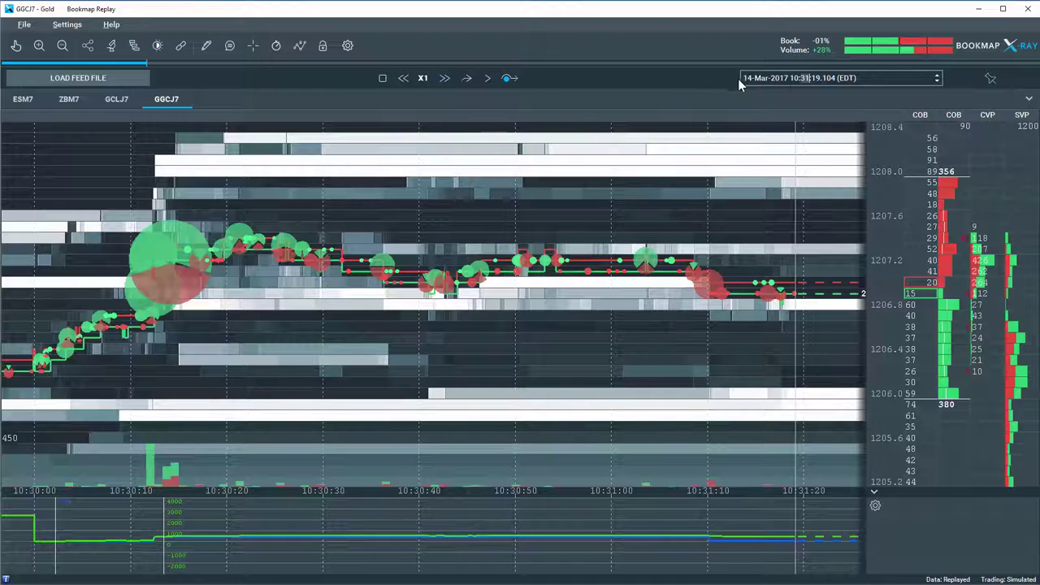
pyautogui.click(990, 79)
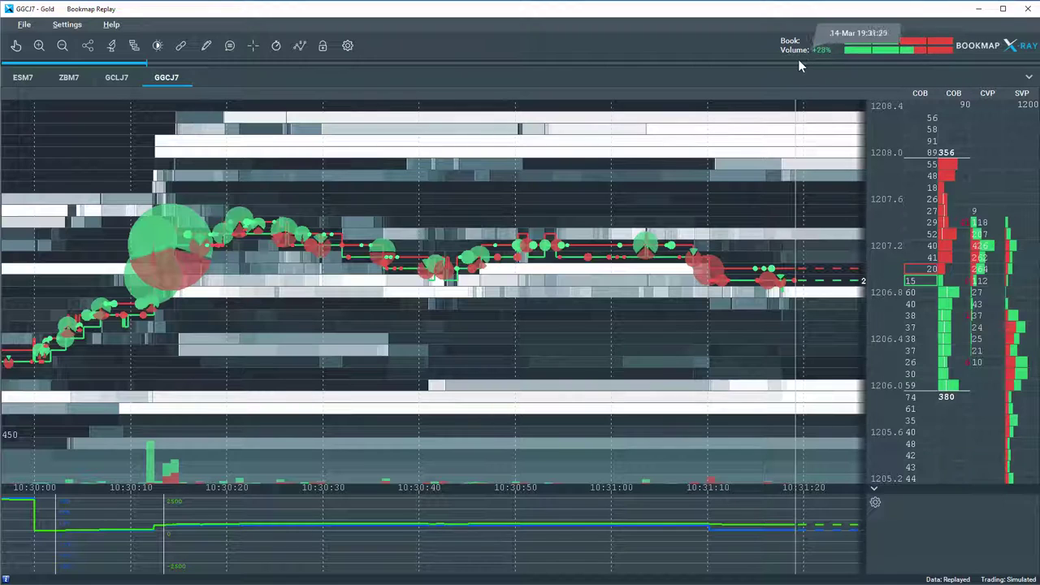
pyautogui.moveTo(390, 64)
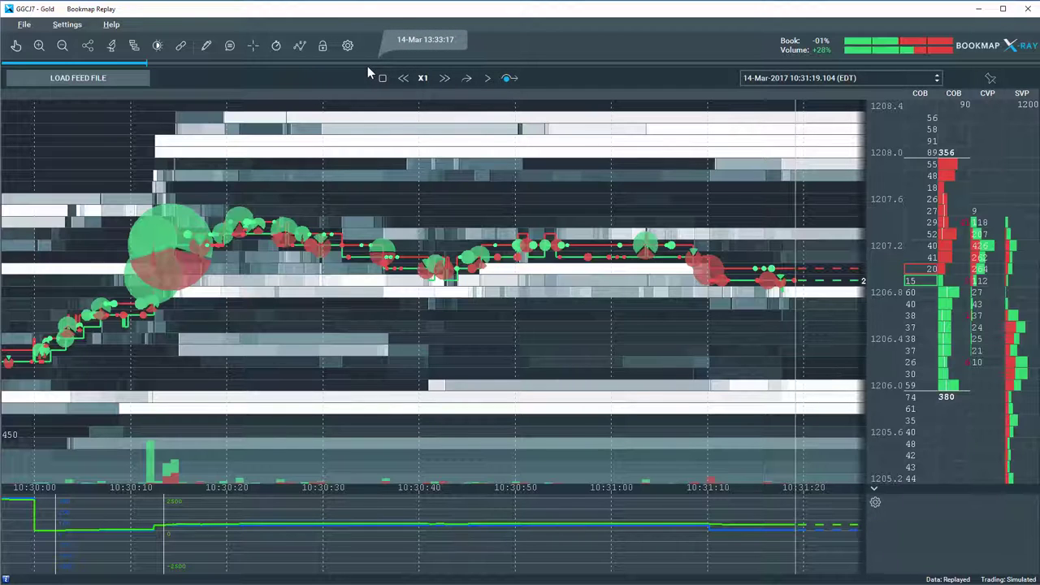
pyautogui.click(991, 80)
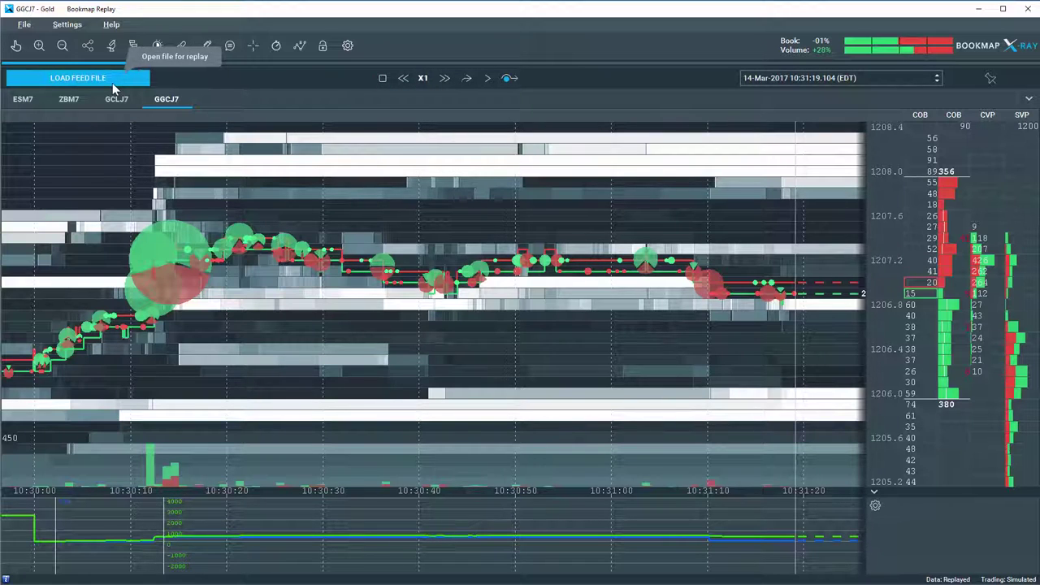
pyautogui.click(71, 76)
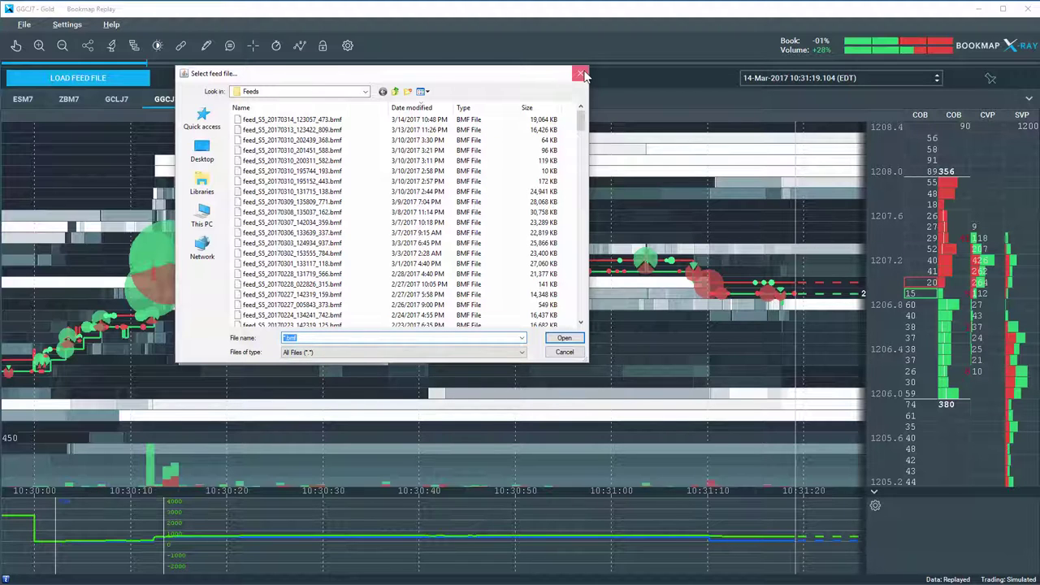
pyautogui.click(581, 74)
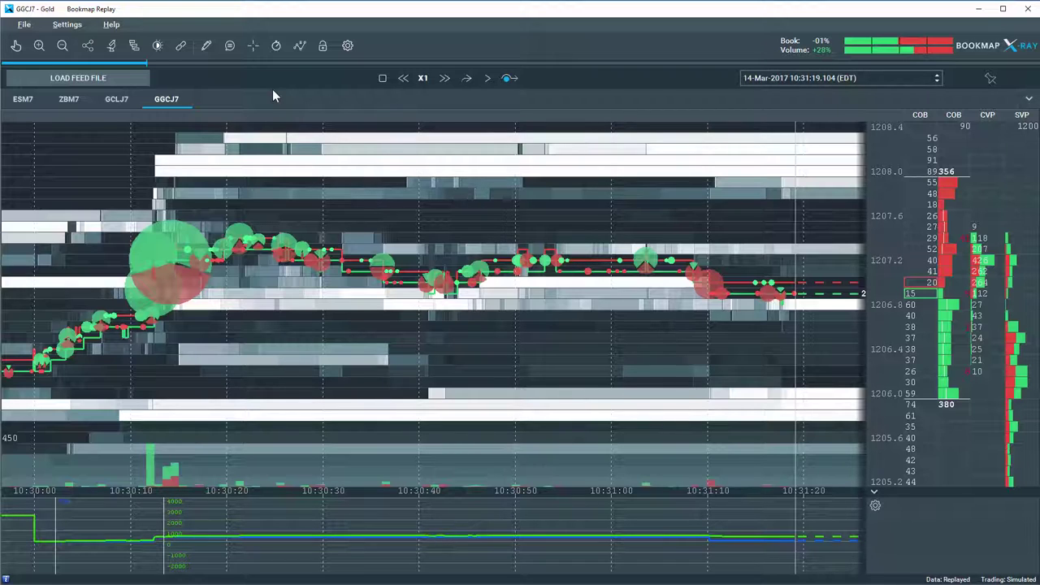
pyautogui.click(68, 25)
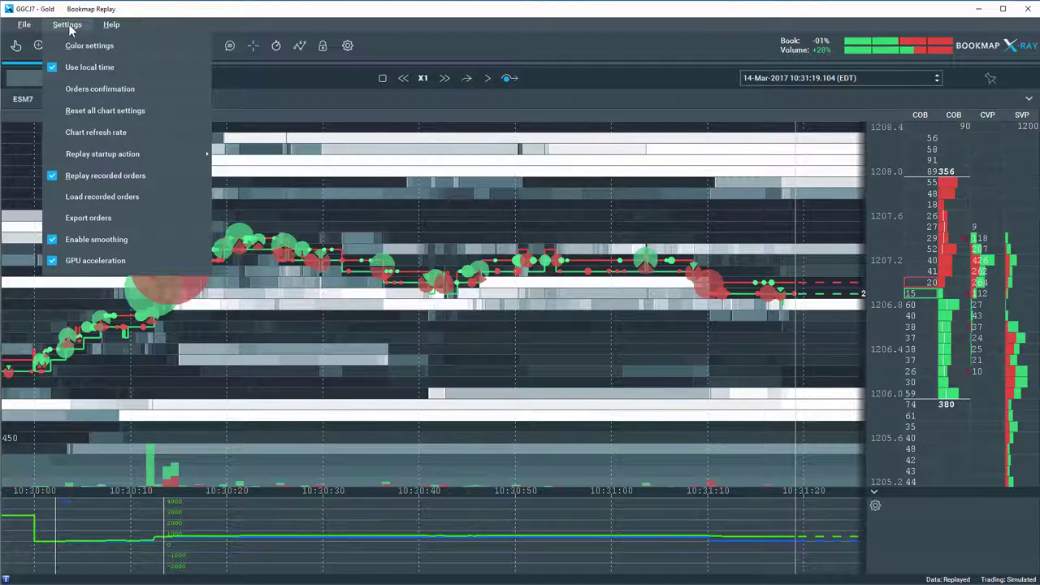
pyautogui.moveTo(113, 159)
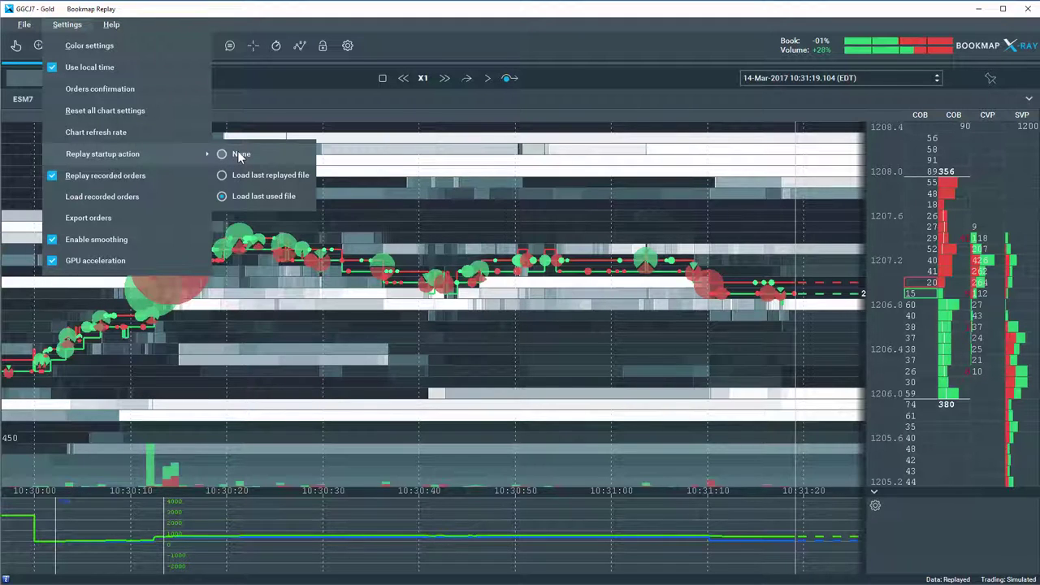
pyautogui.click(232, 20)
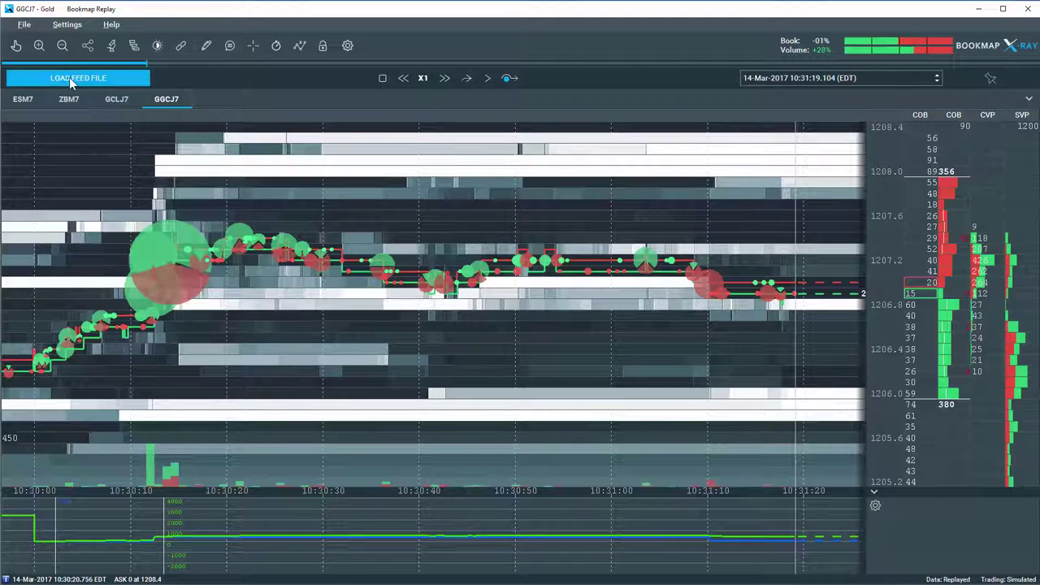
pyautogui.click(63, 25)
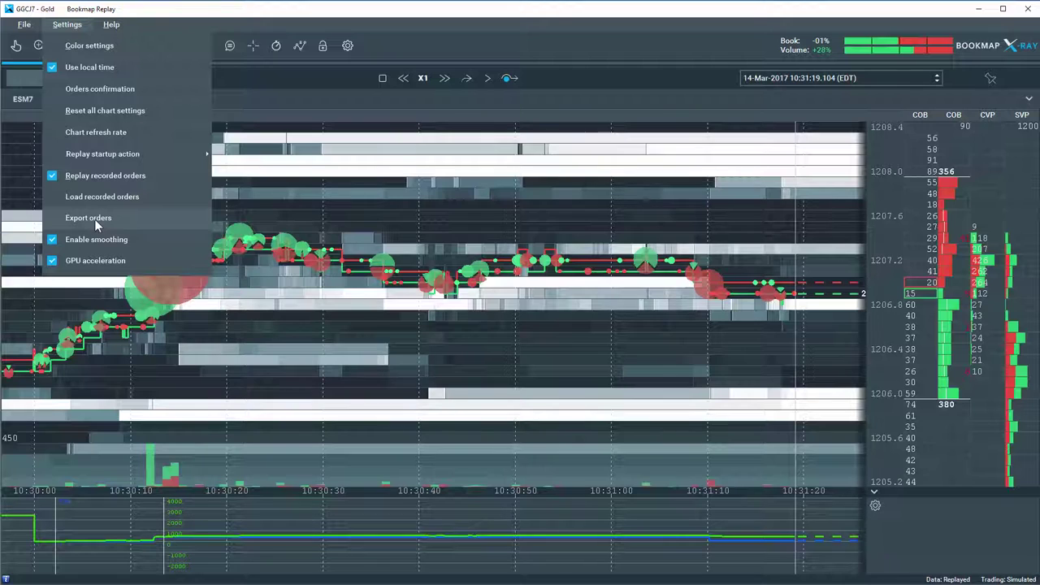
pyautogui.click(77, 27)
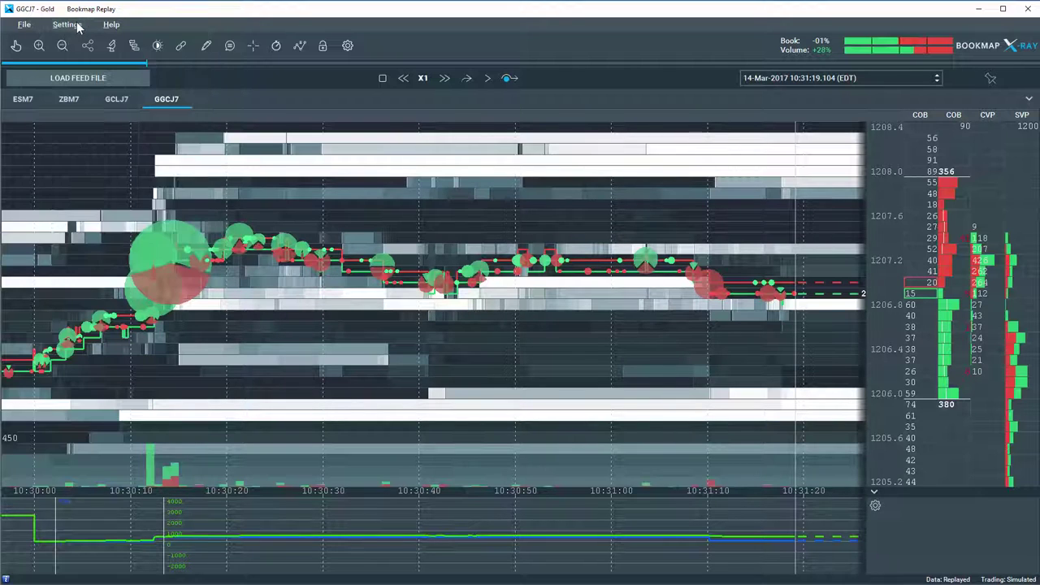